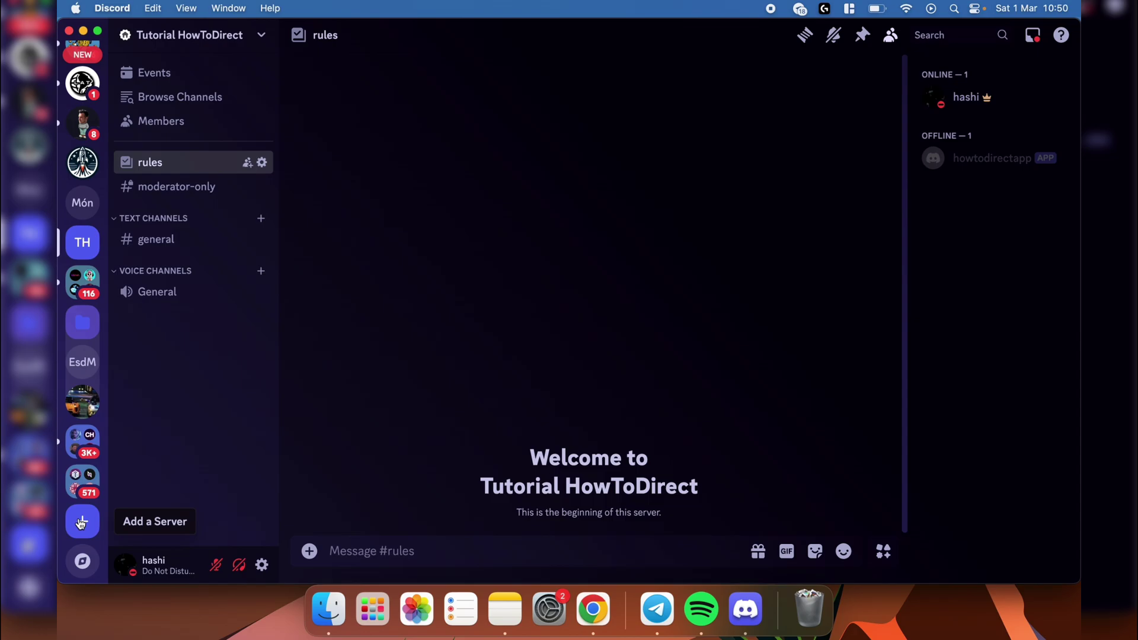
Open Discord's add-server dialog, switch to Join a Server, then dismiss it with Escape
{"action": "left_click", "coordinate": [82, 522]}
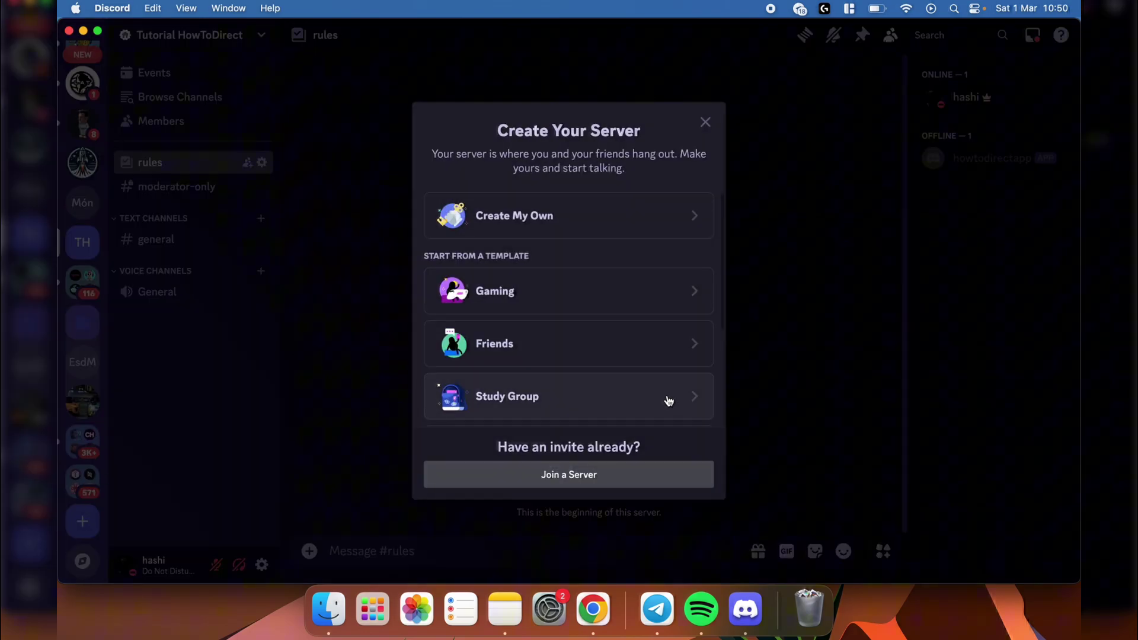
{"action": "left_click", "coordinate": [570, 477]}
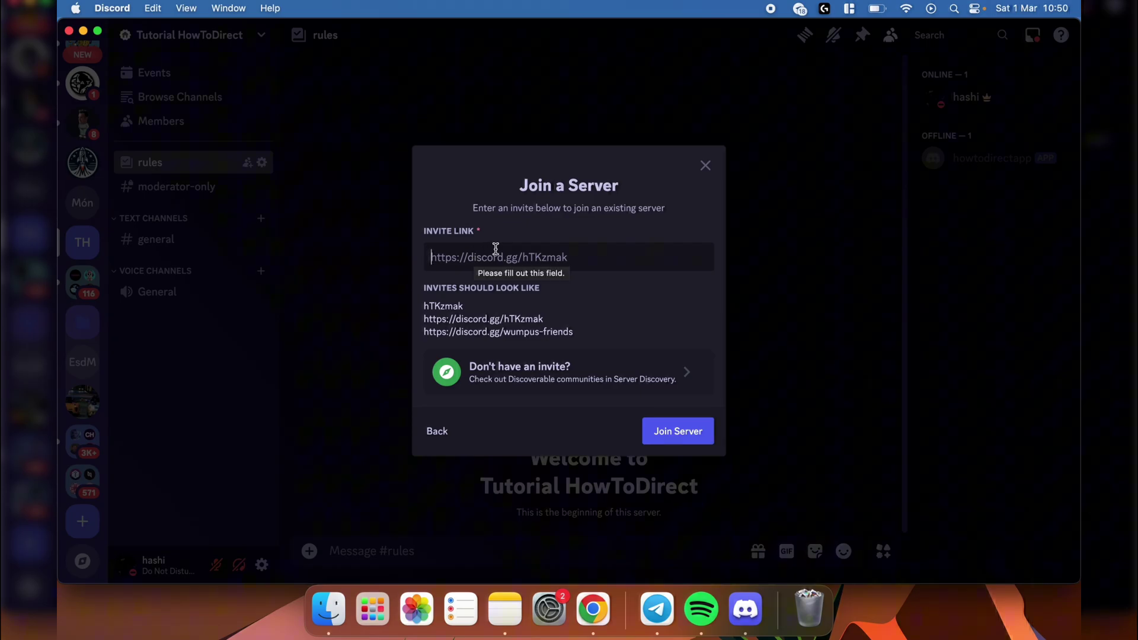
{"action": "key", "text": "Escape"}
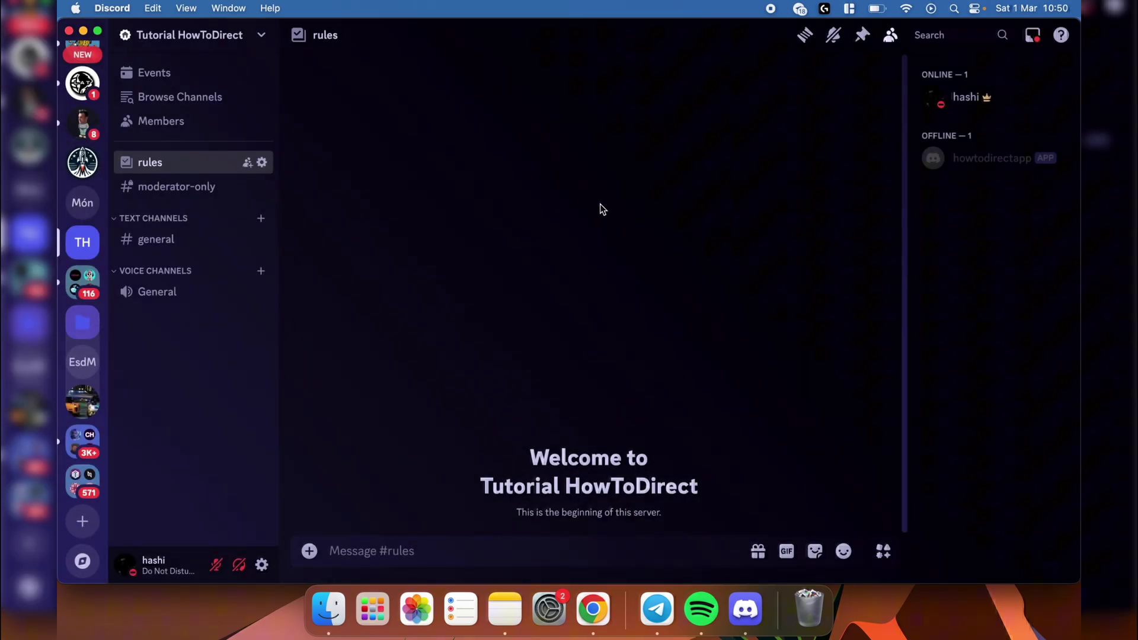
{"action": "type", "text": "hromewebstore.google.com"}
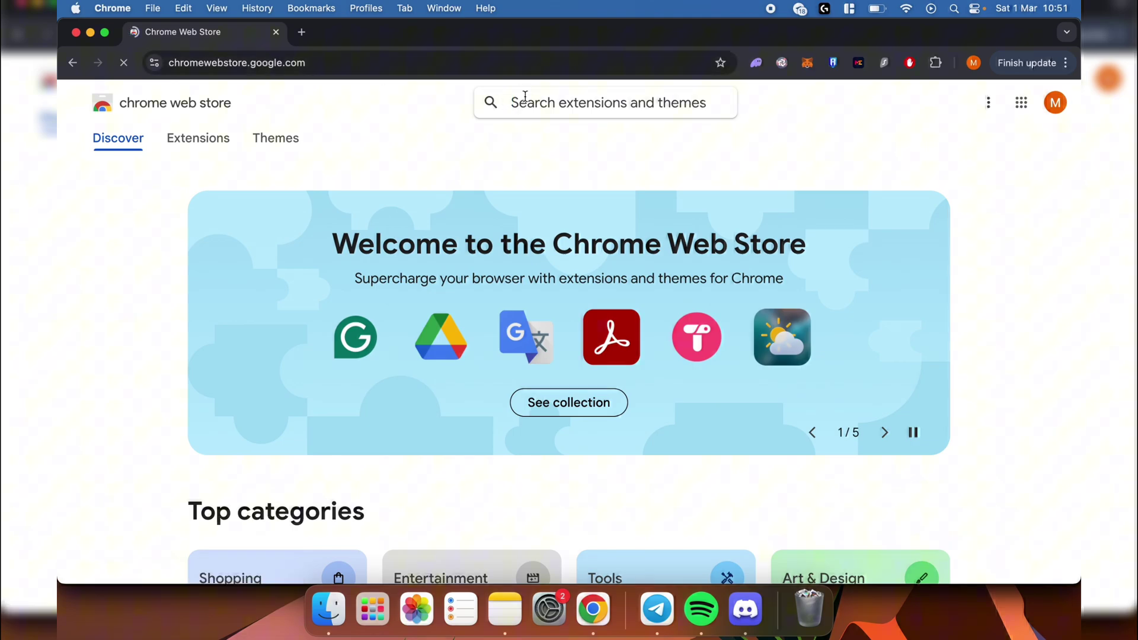
Search the store for 'windscribe' and open the Windscribe – Free Proxy and Ad Blocker page
{"action": "left_click", "coordinate": [516, 102]}
{"action": "type", "text": "windscribe"}
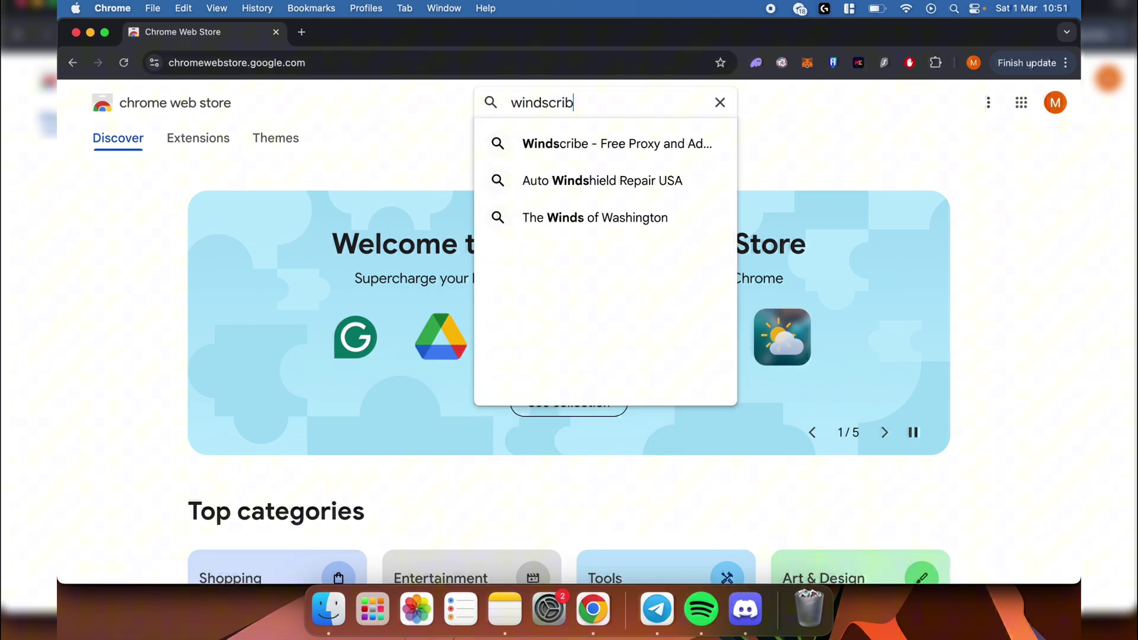
{"action": "key", "text": "Return"}
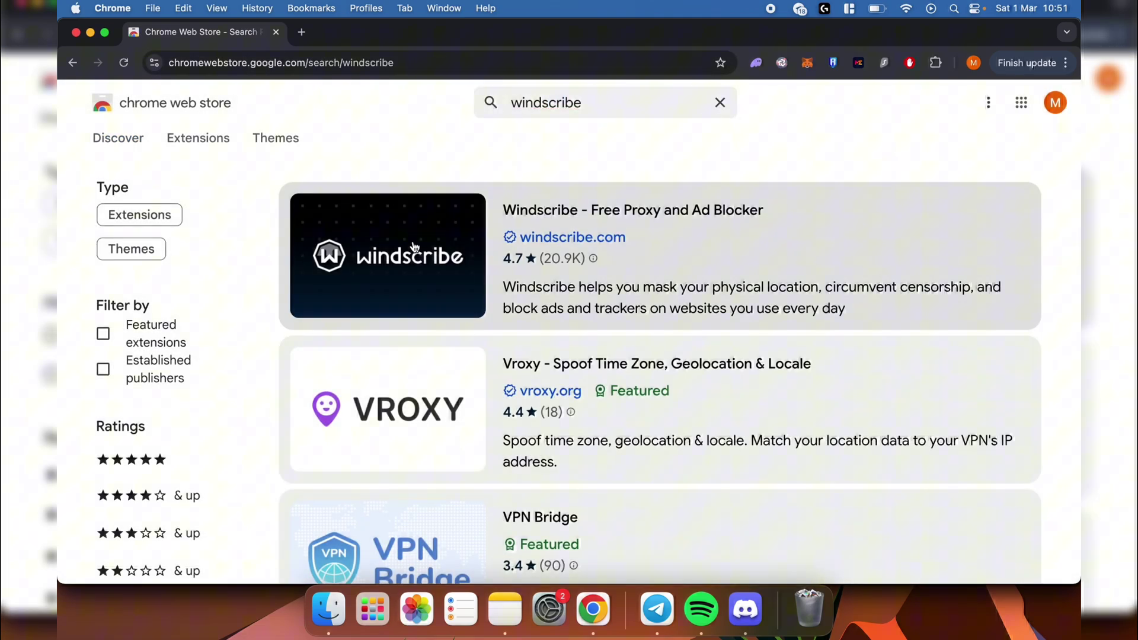
{"action": "left_click", "coordinate": [393, 233]}
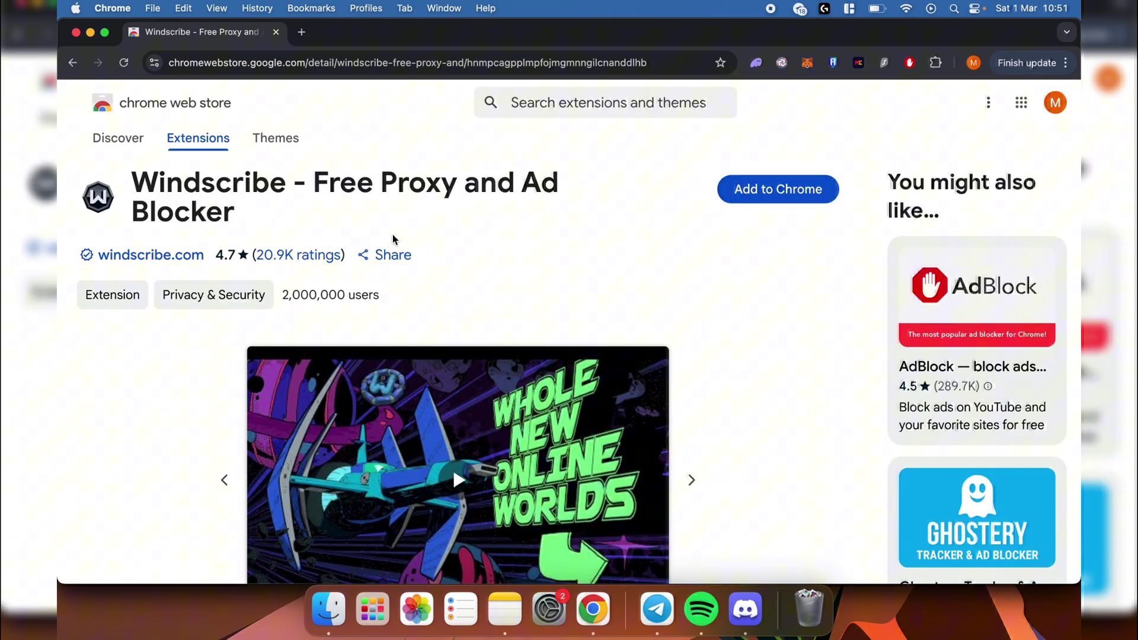
Add Windscribe – Free Proxy and Ad Blocker to Chrome and confirm the permission prompt
{"action": "left_click", "coordinate": [740, 204]}
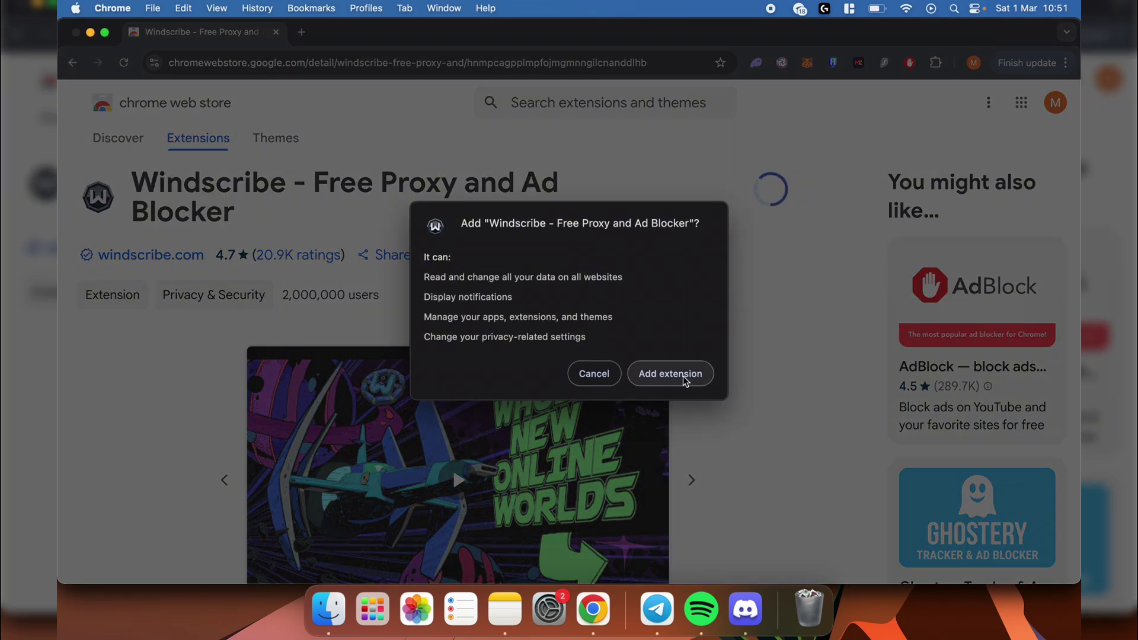
{"action": "left_click", "coordinate": [683, 376]}
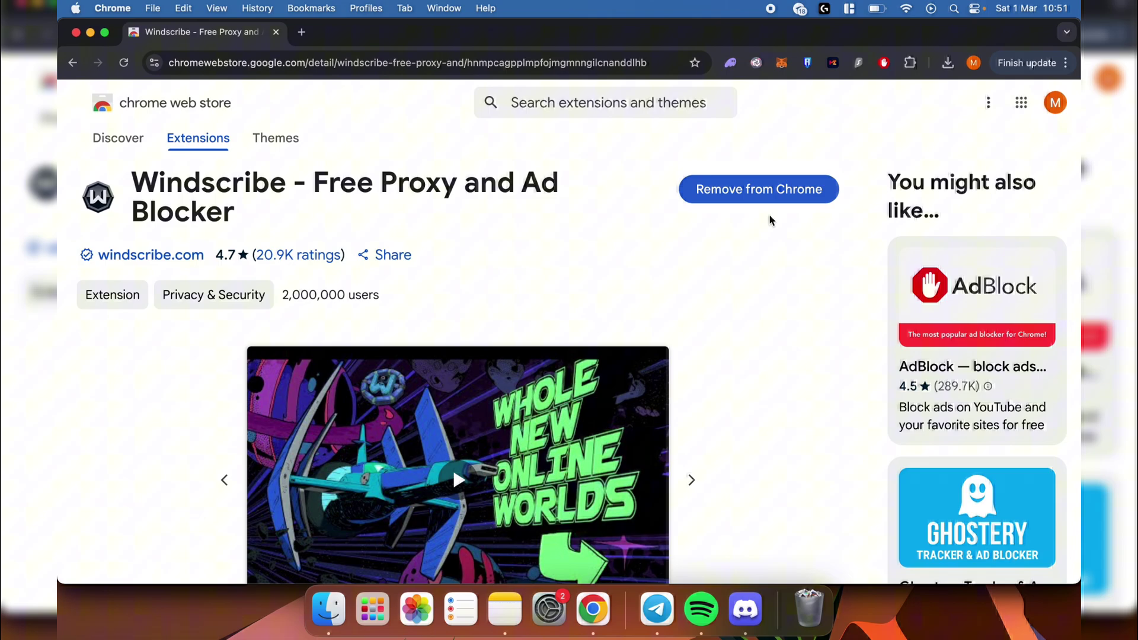
Pin Windscribe from the Extensions list, close the list, and open the Windscribe popup
{"action": "left_click", "coordinate": [910, 63]}
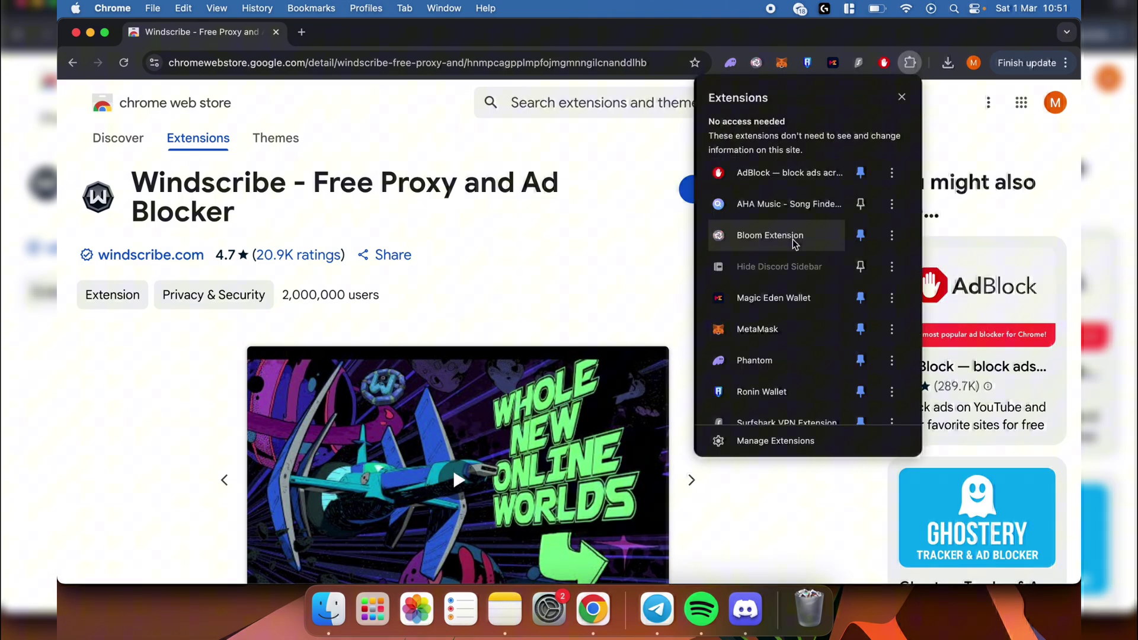
{"action": "scroll", "coordinate": [794, 244], "scroll_direction": "down", "scroll_amount": 3}
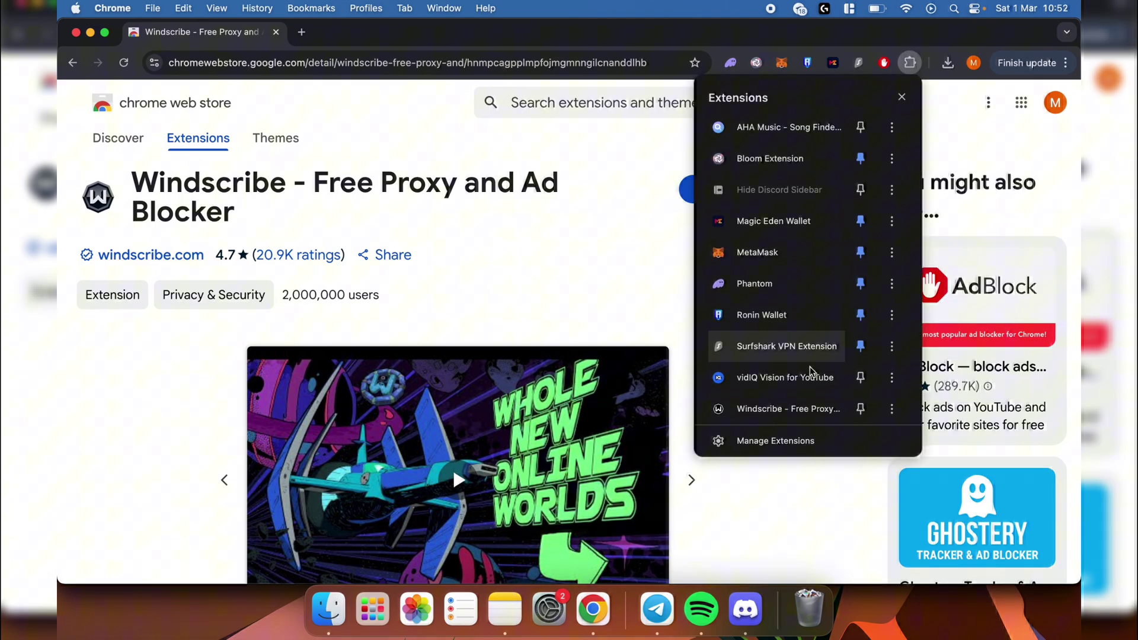
{"action": "left_click", "coordinate": [862, 409]}
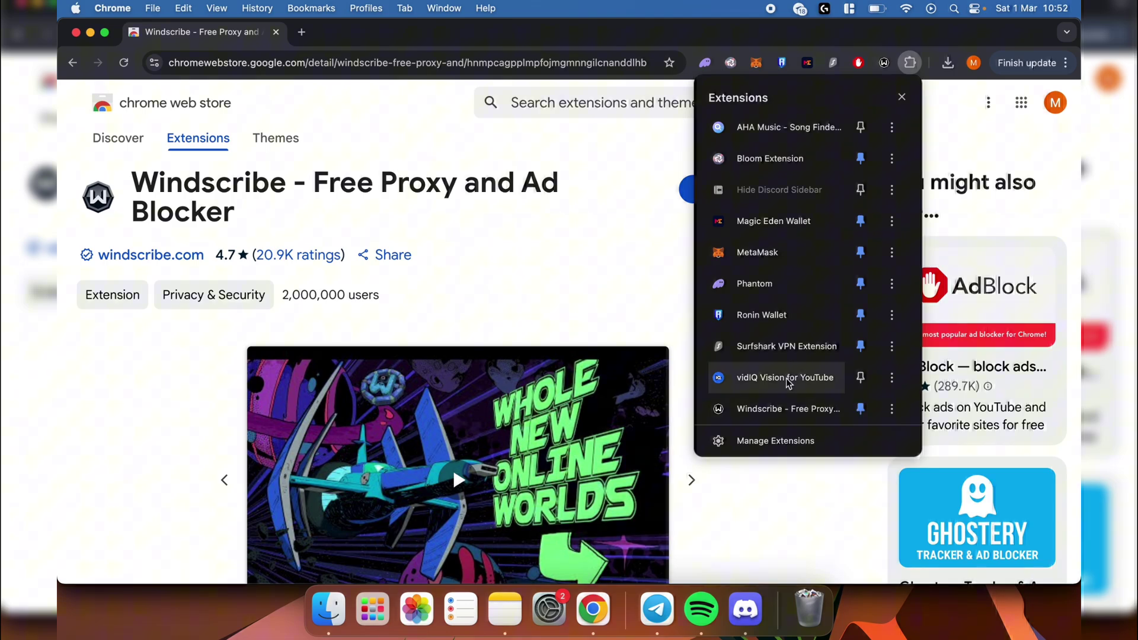
{"action": "left_click", "coordinate": [657, 290]}
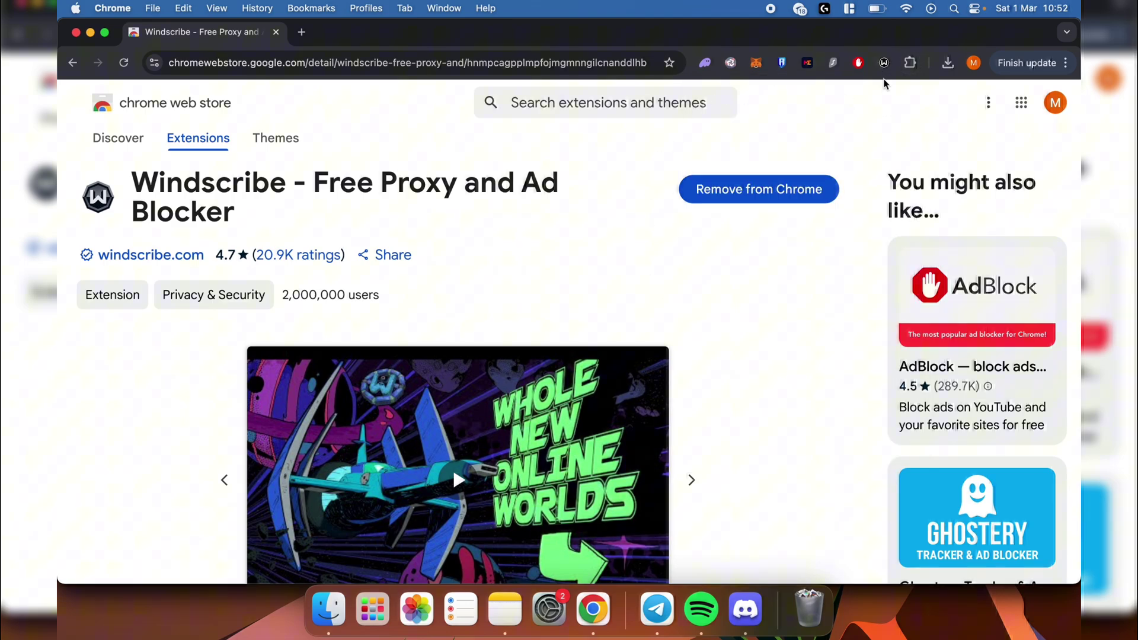
{"action": "left_click", "coordinate": [884, 62]}
Begin Windscribe sign-up with Get Started and choose the Free plan
{"action": "left_click", "coordinate": [809, 229]}
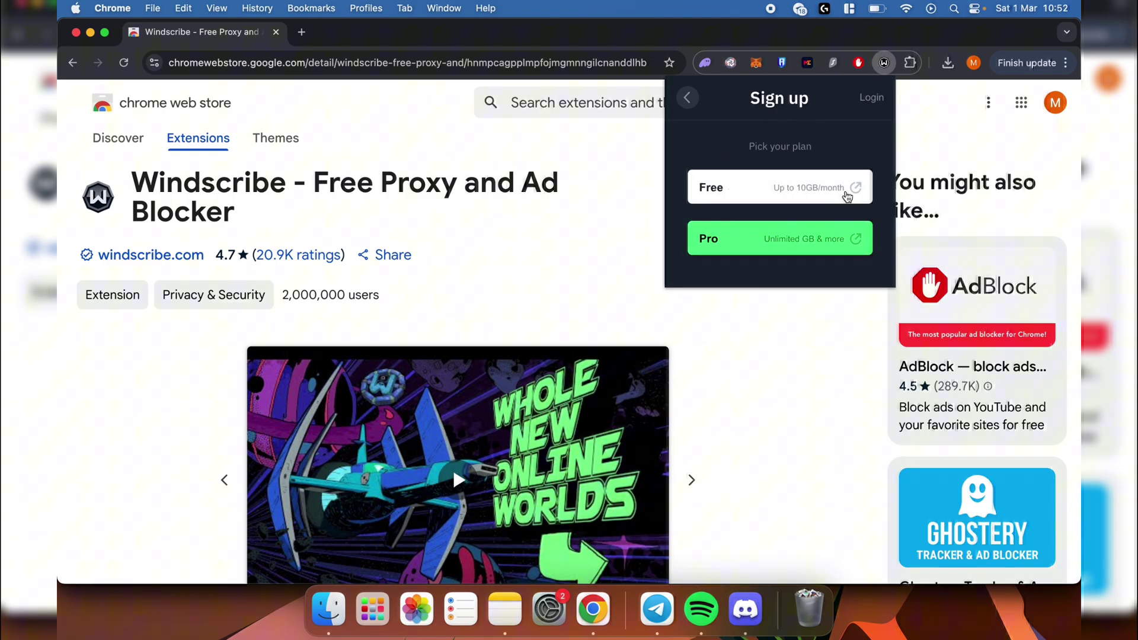
{"action": "left_click", "coordinate": [849, 189]}
{"action": "scroll", "coordinate": [644, 302], "scroll_direction": "down", "scroll_amount": 1}
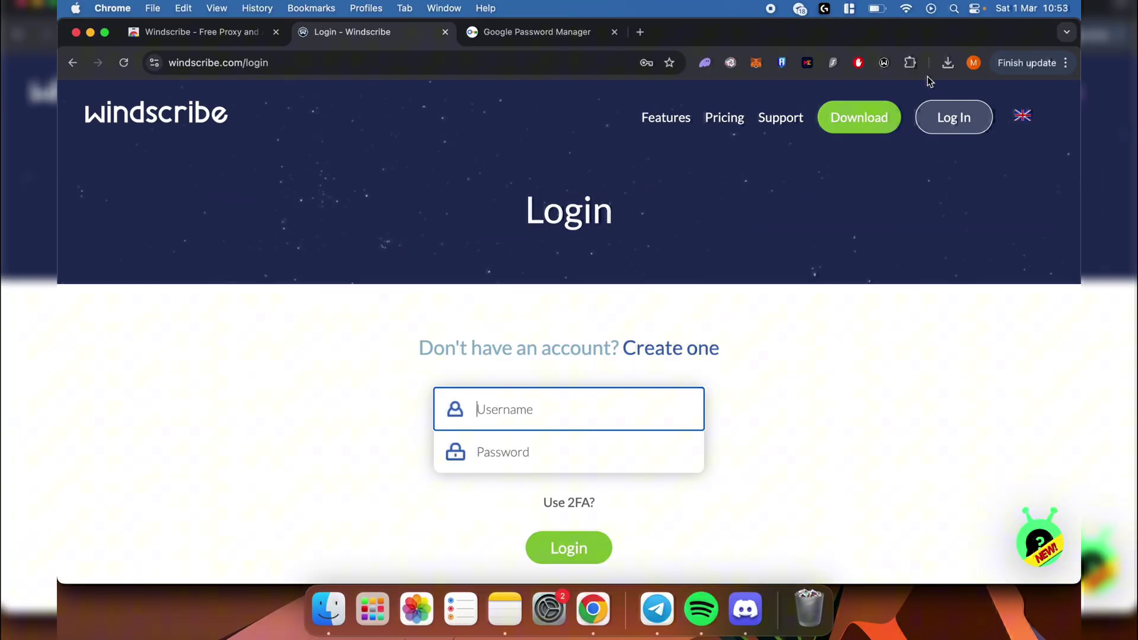
Log into the Windscribe popup with the pasted password and skip the tutorial
{"action": "left_click", "coordinate": [884, 63]}
{"action": "left_click", "coordinate": [782, 222]}
{"action": "key", "text": "super+v"}
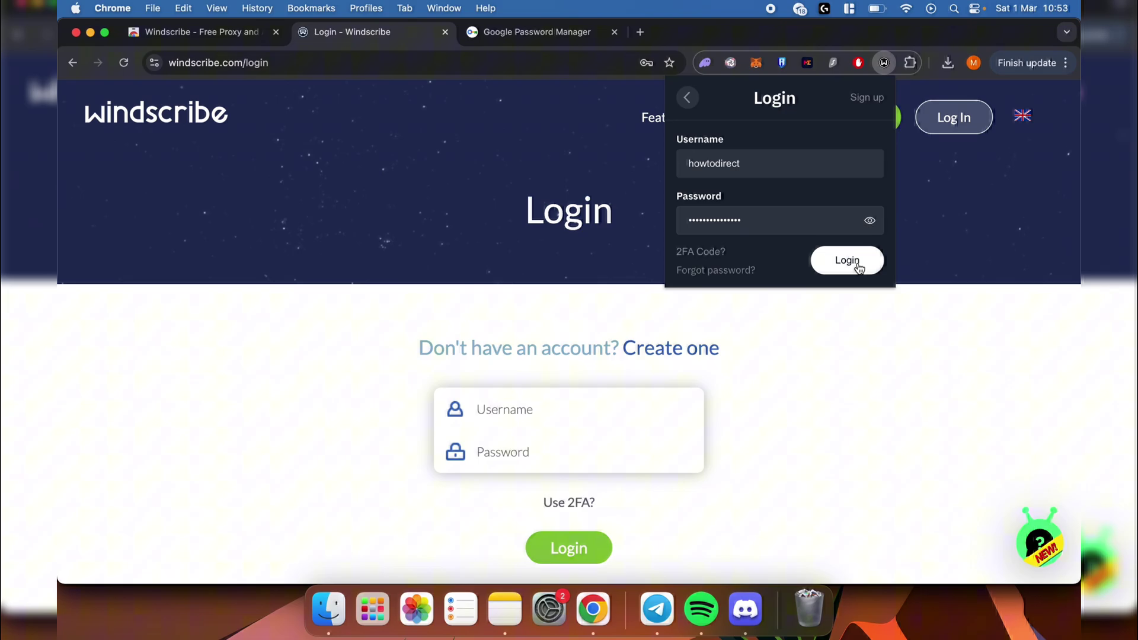
{"action": "left_click", "coordinate": [857, 264]}
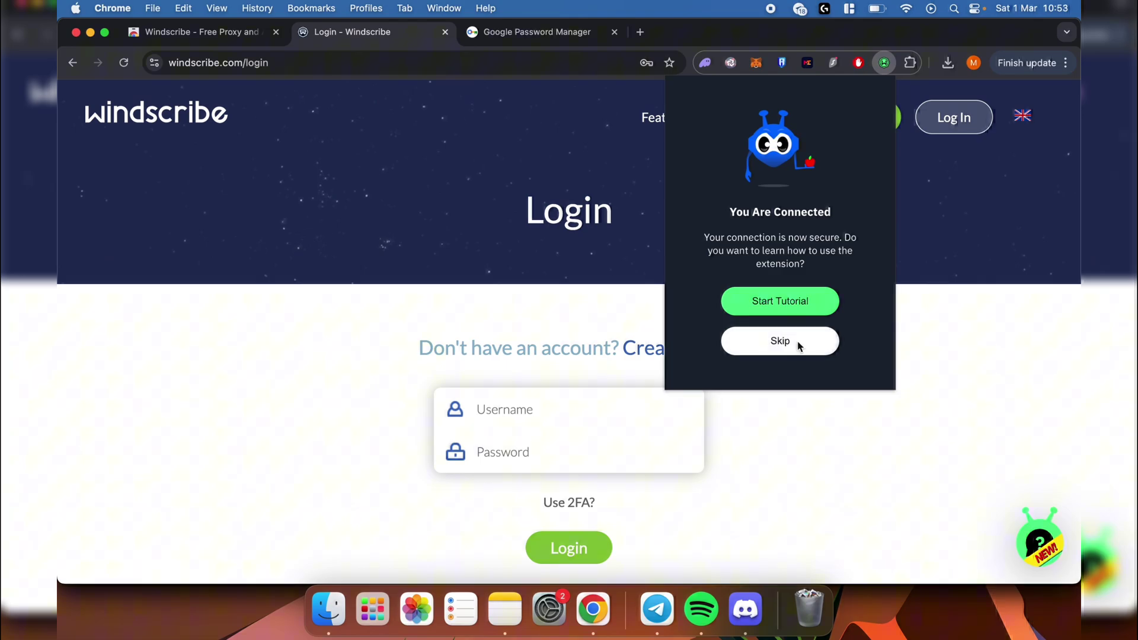
{"action": "left_click", "coordinate": [800, 345]}
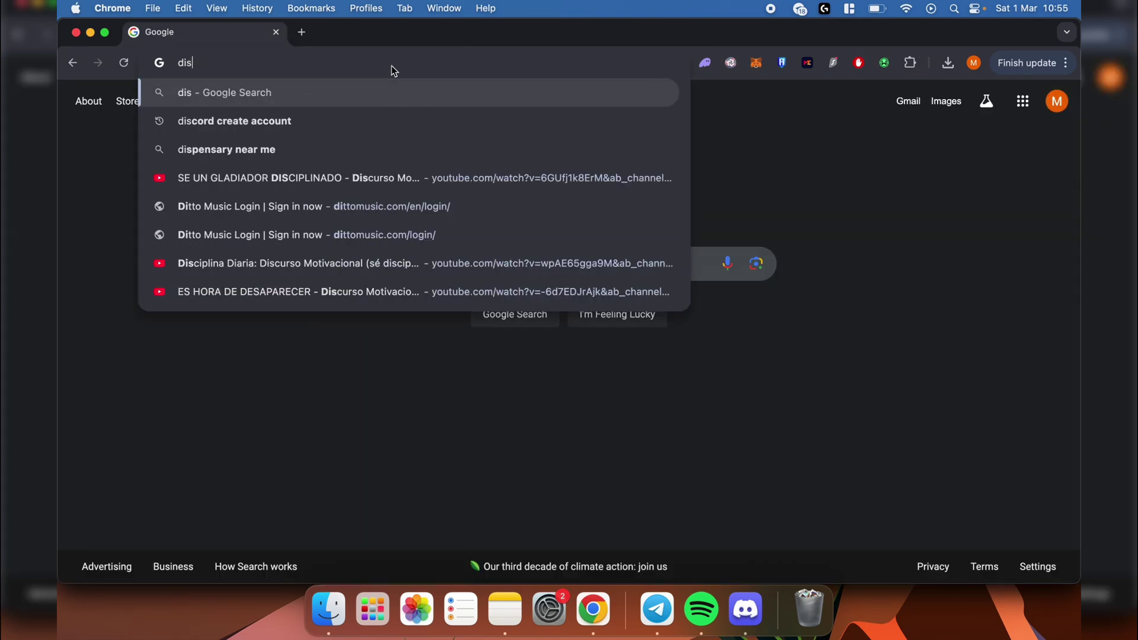
{"action": "type", "text": "cord.com/"}
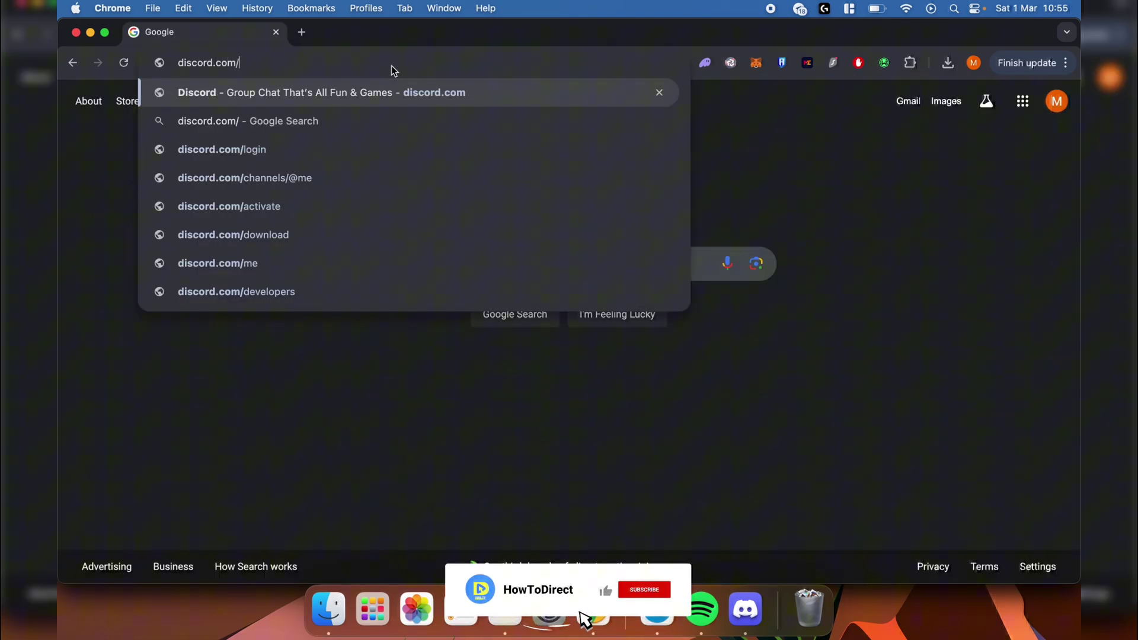
{"action": "type", "text": "register"}
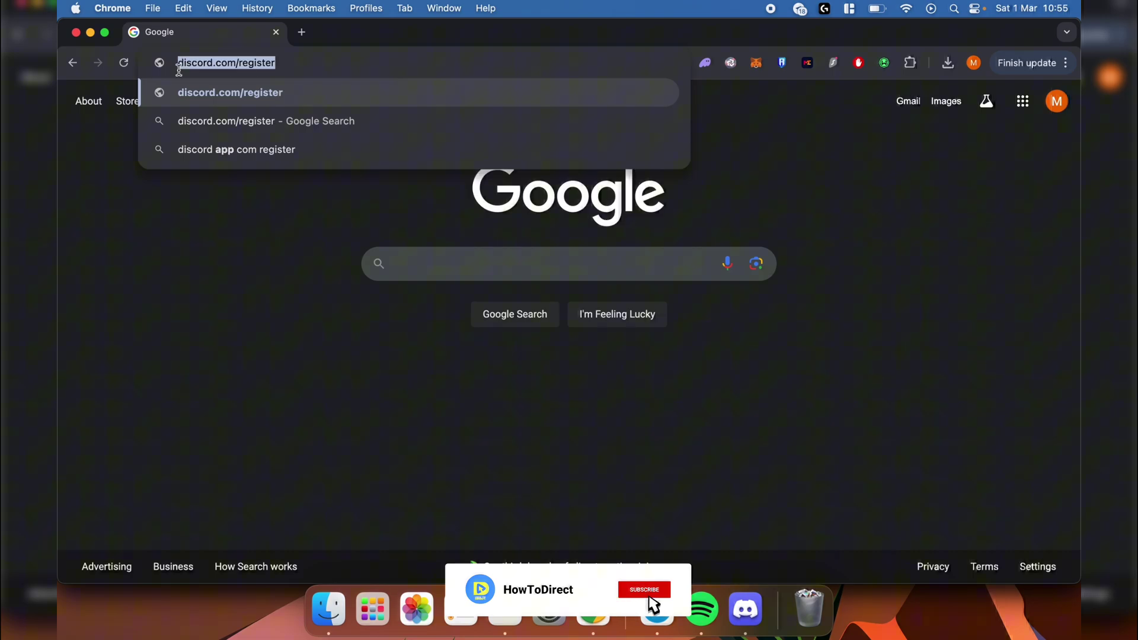